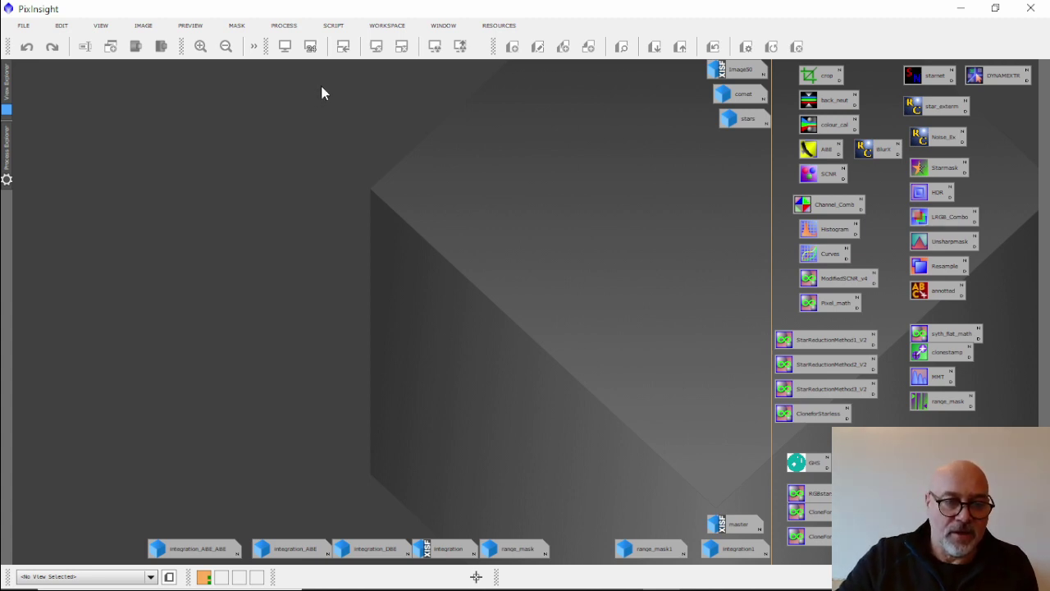
Step: Open the ImageIntegration process, review its input images and integration settings, and close it
click(284, 25)
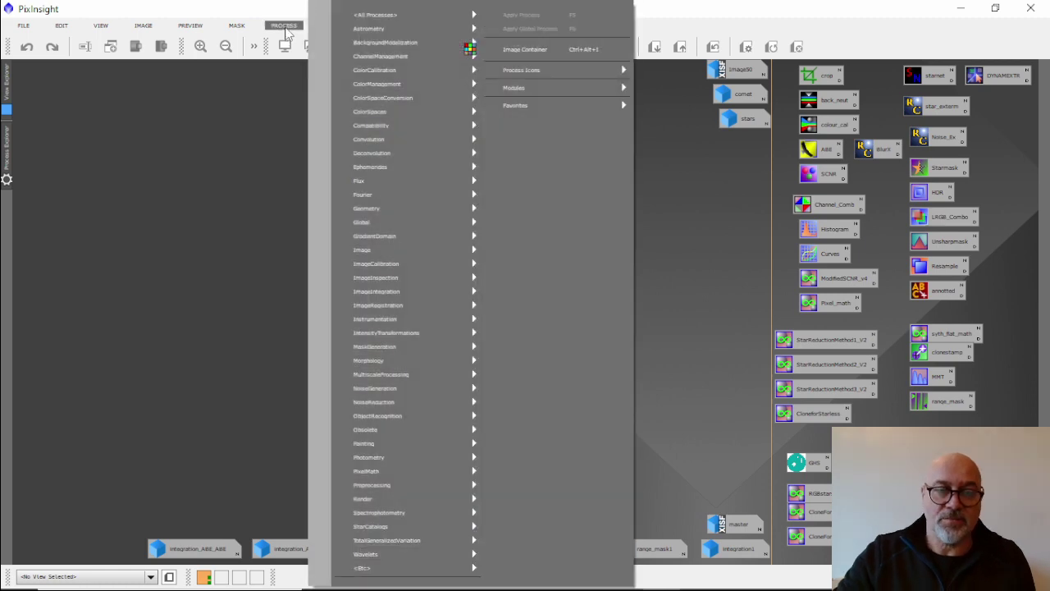
click(365, 14)
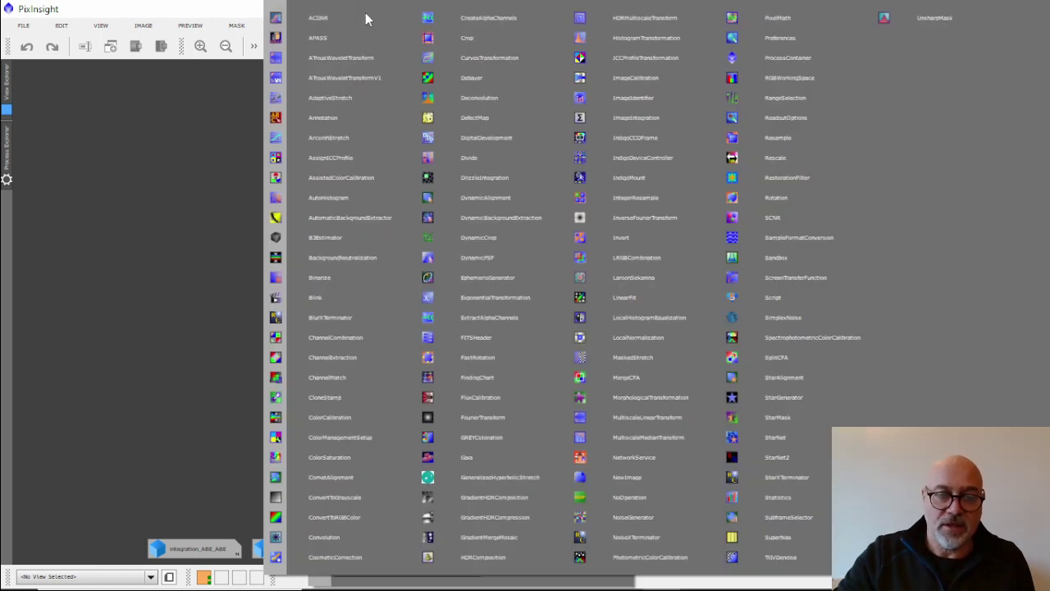
click(656, 122)
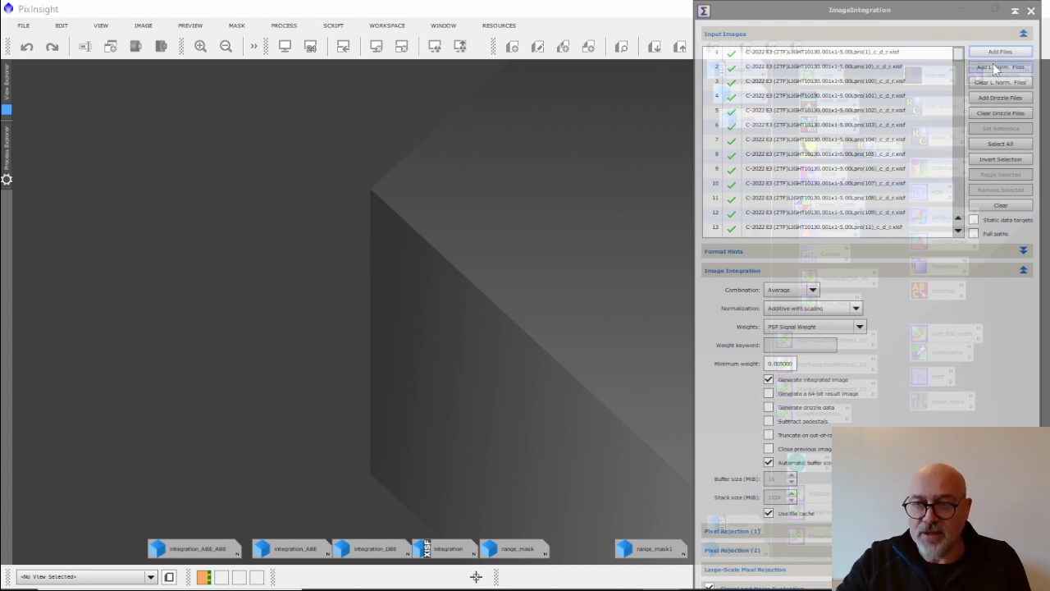
click(1032, 12)
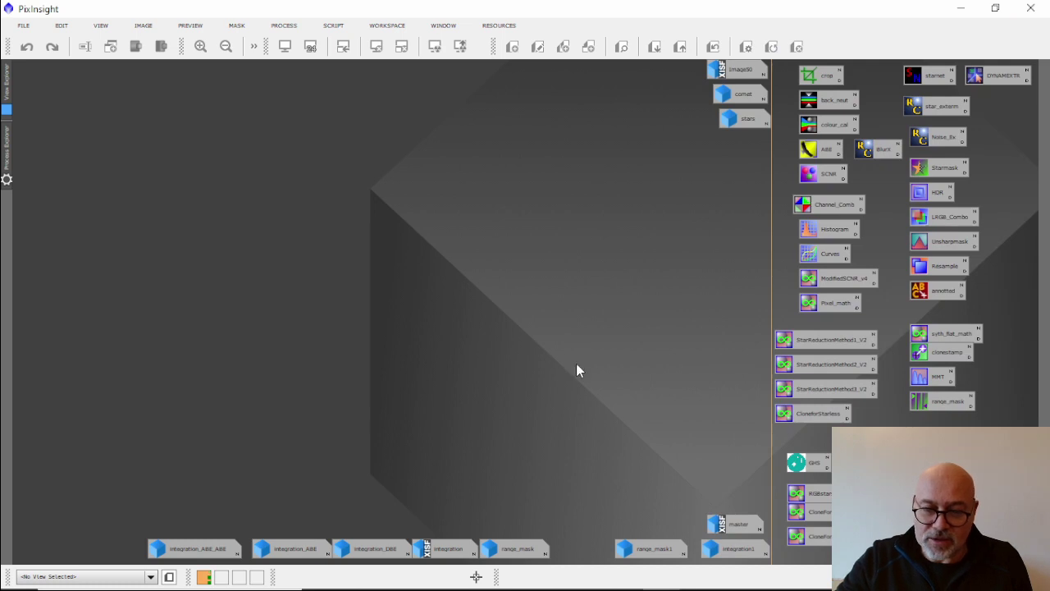
Step: Restore the minimised integration1 image and move its window up to examine the comet and star trails
click(726, 553)
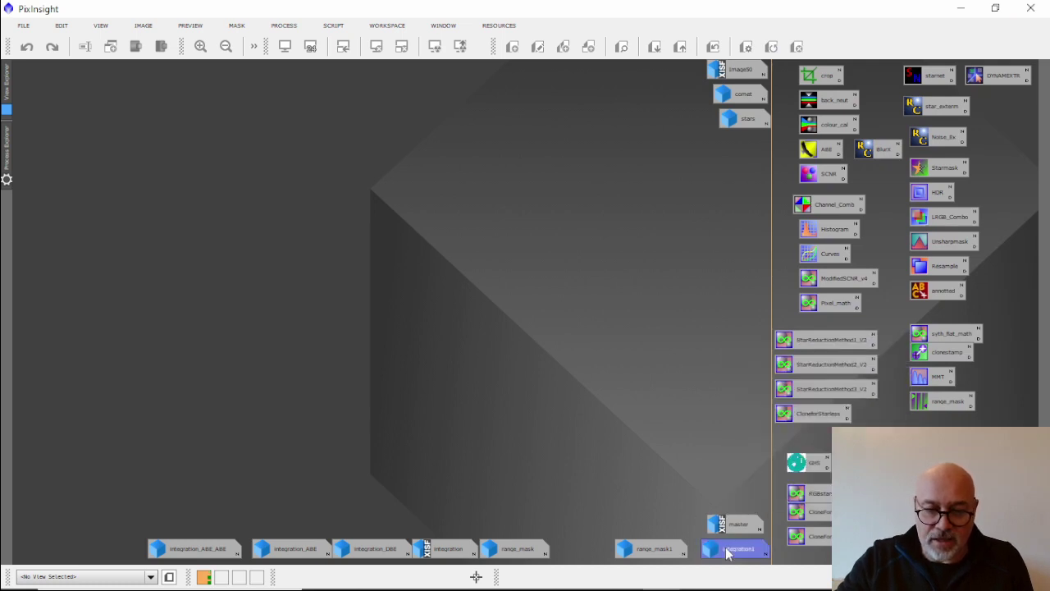
double_click(727, 553)
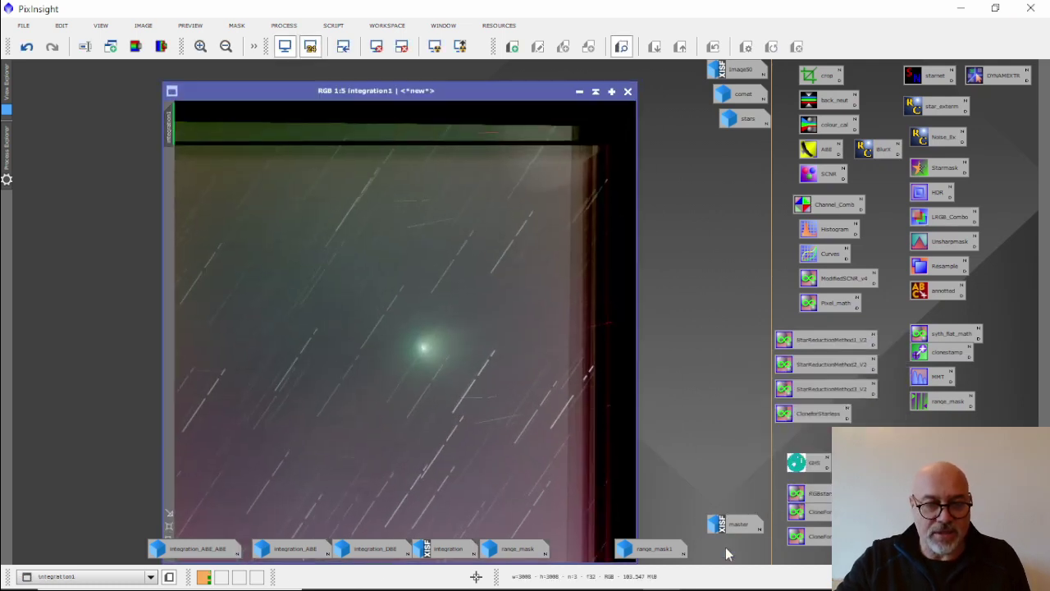
drag(457, 101, 441, 79)
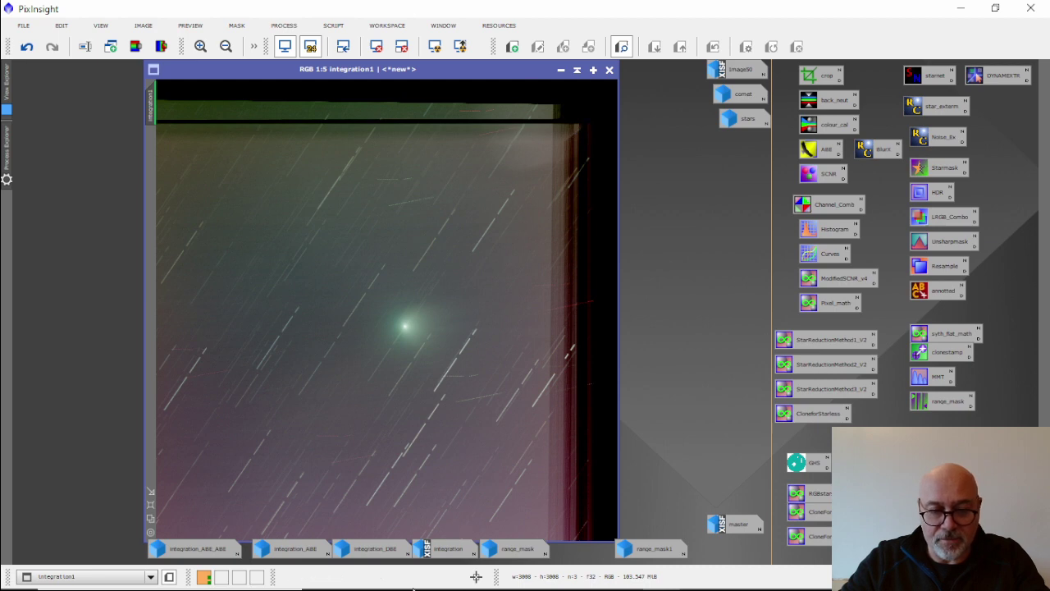
Step: Restore the integration image, compare it side by side with integration1, and minimise integration1
double_click(444, 549)
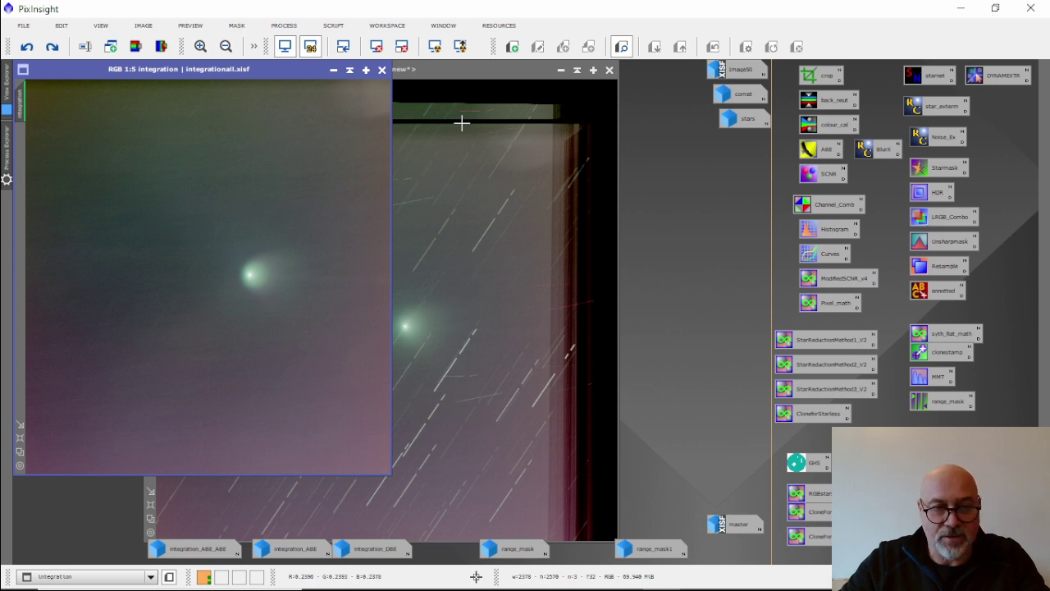
drag(457, 79, 648, 77)
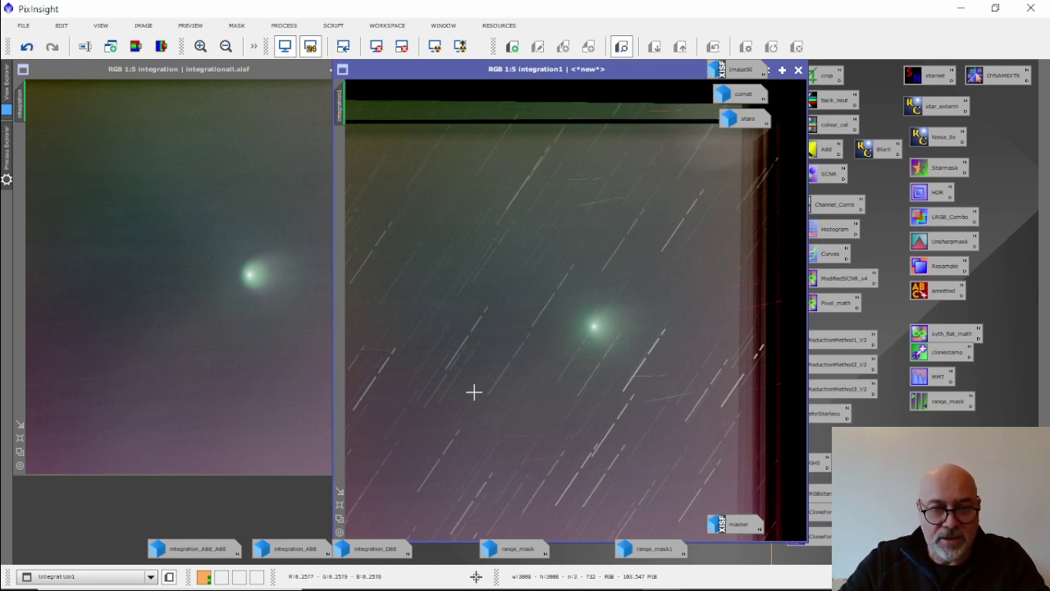
drag(495, 73, 448, 75)
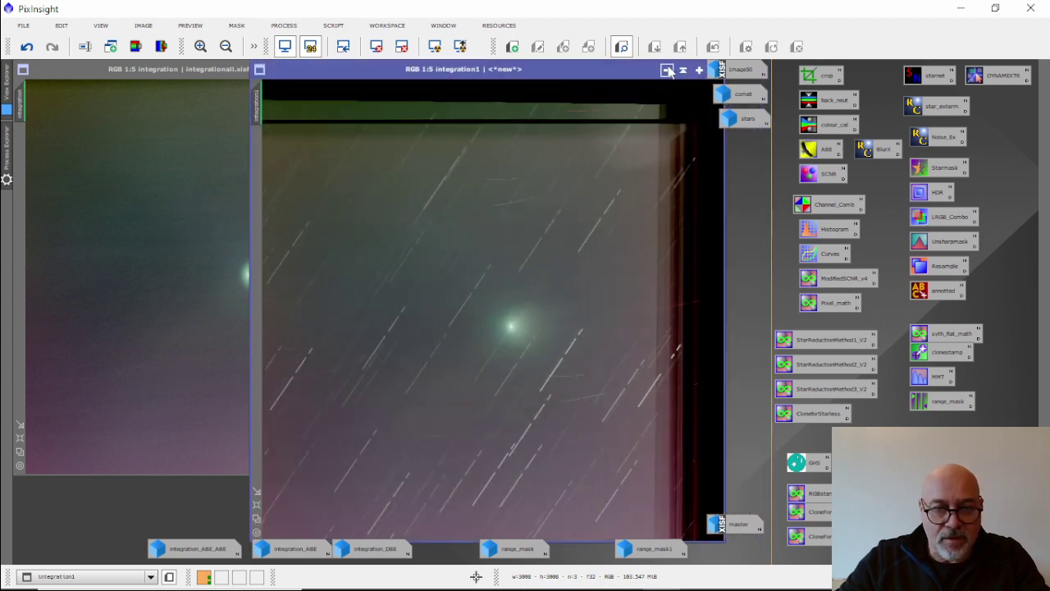
click(667, 69)
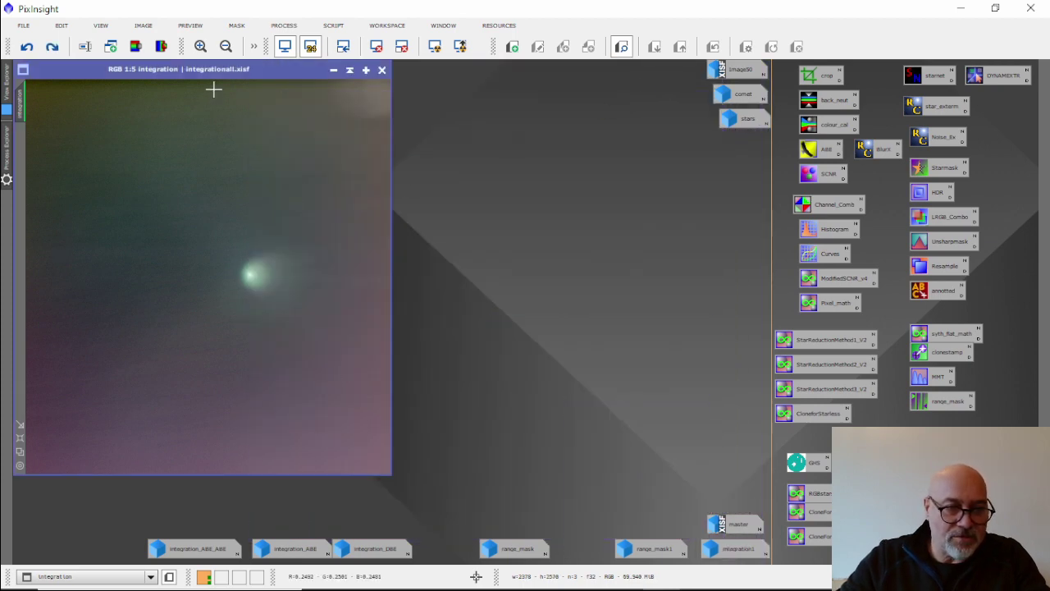
drag(298, 69, 394, 72)
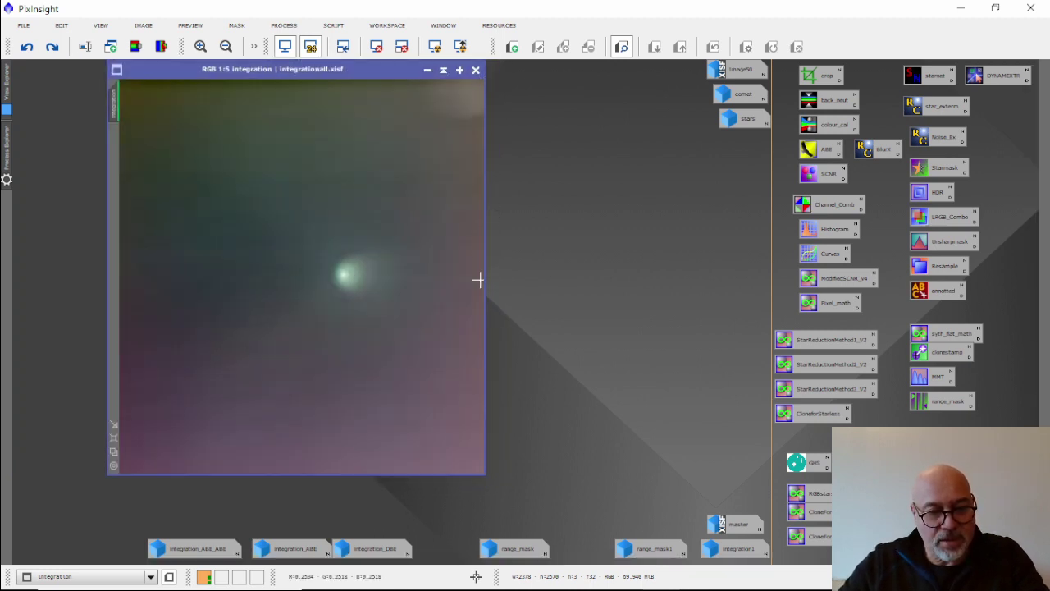
Step: Inspect the integration_DBE and integration_ABE background extraction versions one after the other, minimising each after viewing
double_click(366, 553)
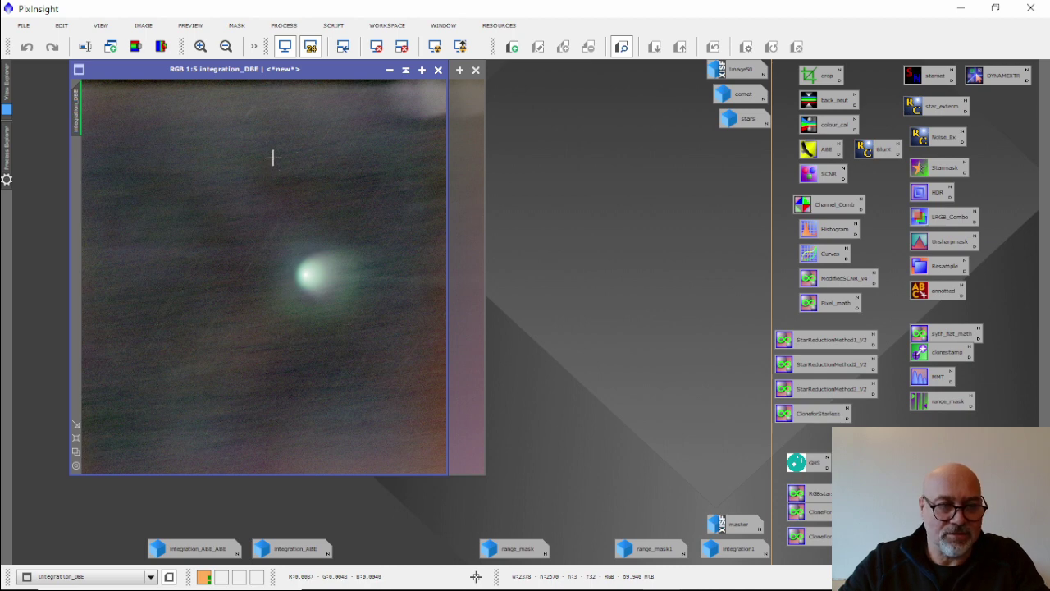
click(390, 70)
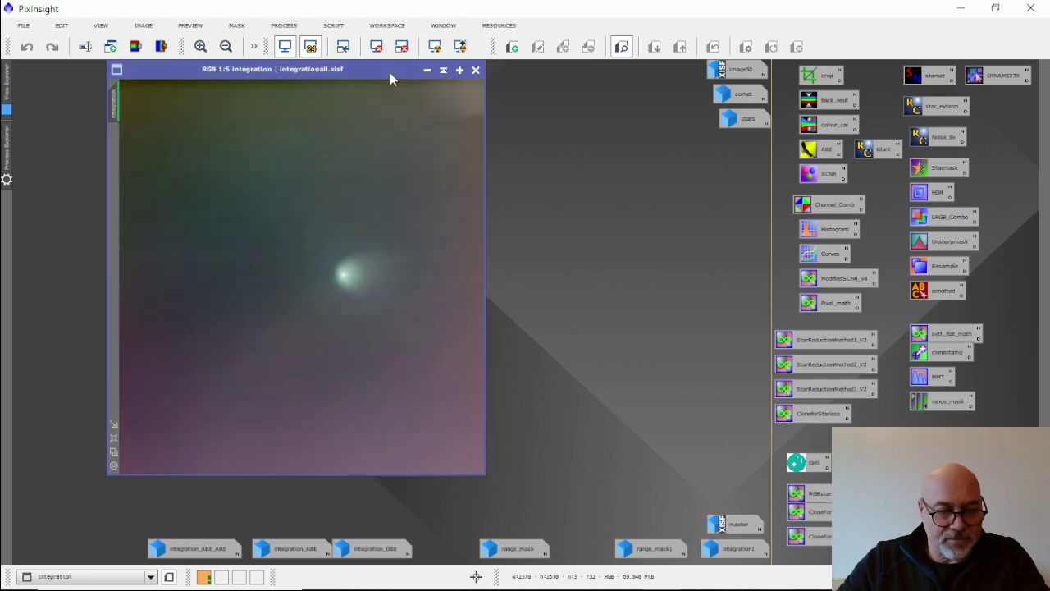
double_click(297, 548)
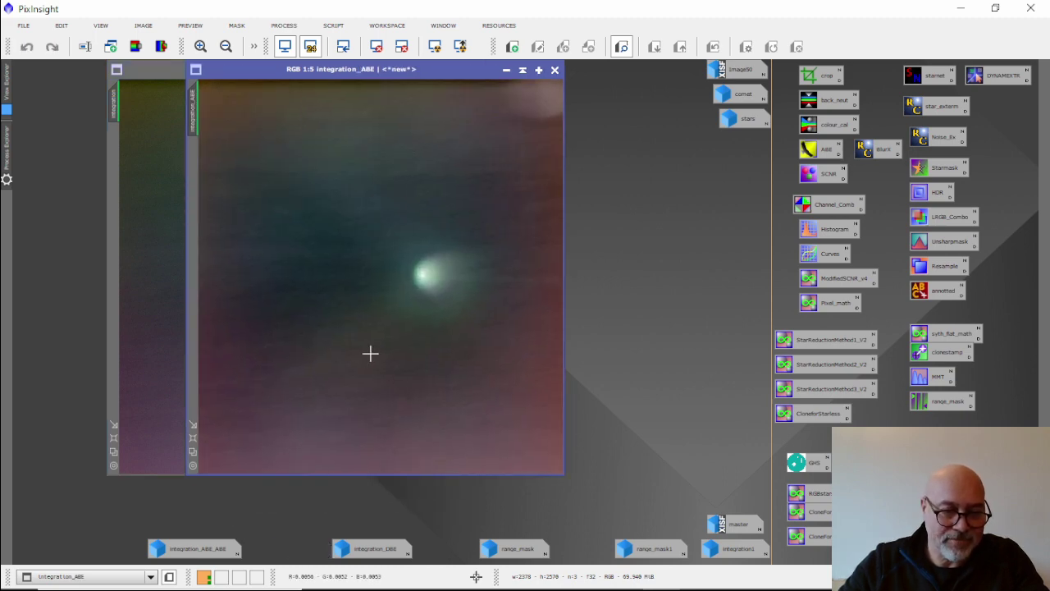
click(506, 71)
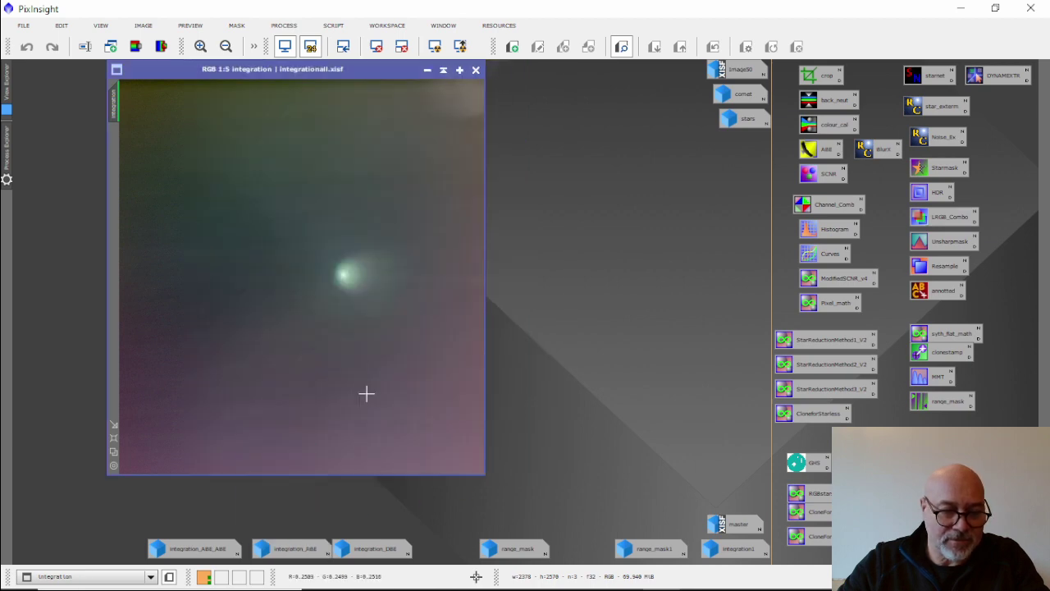
Step: Compare integration_ABE_ABE with the range_mask1 mask, and minimise all open images
double_click(200, 549)
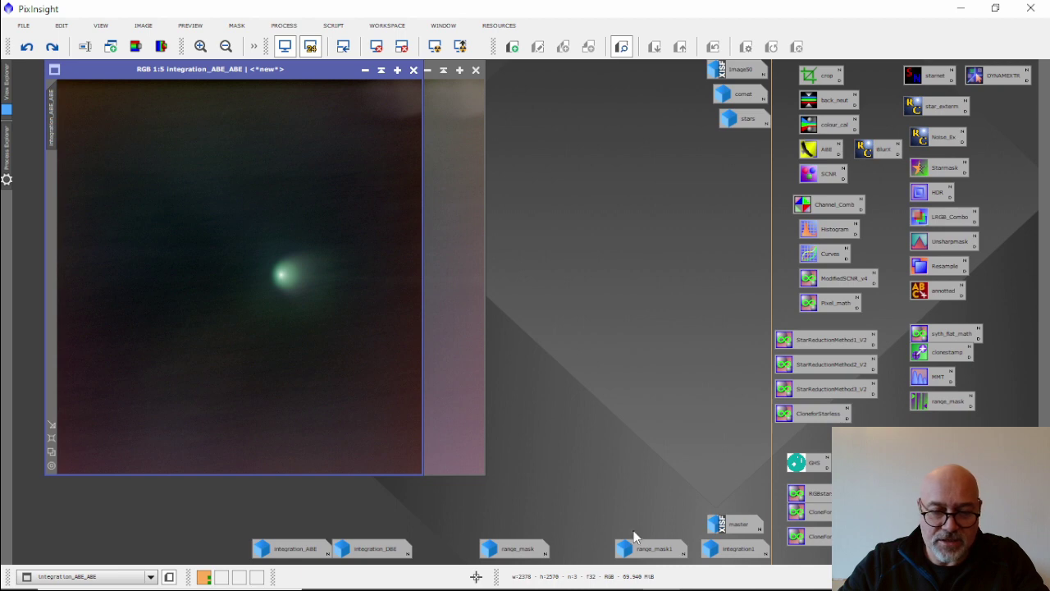
double_click(643, 554)
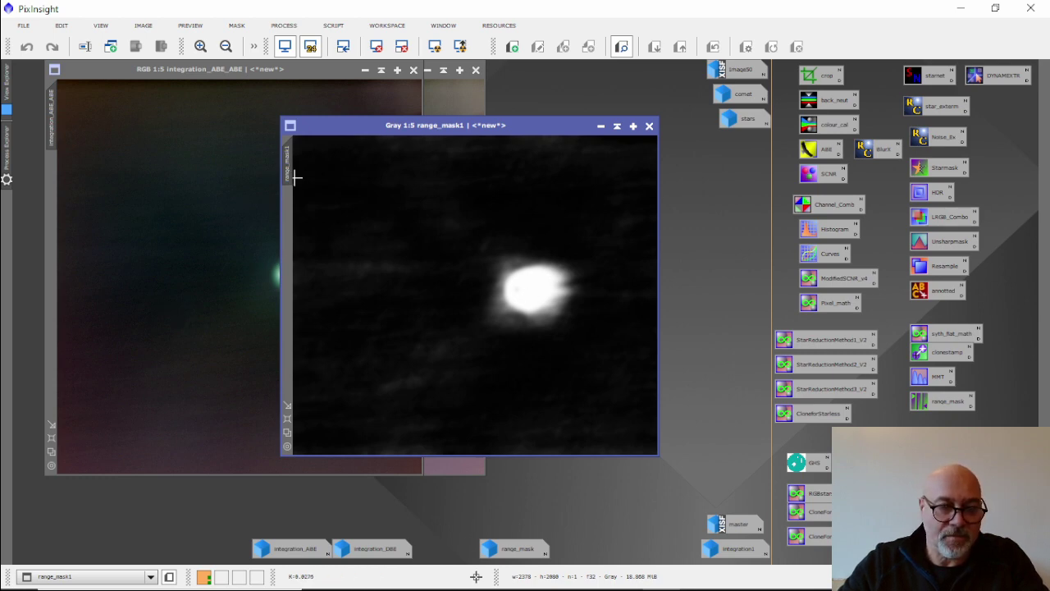
drag(443, 128, 621, 137)
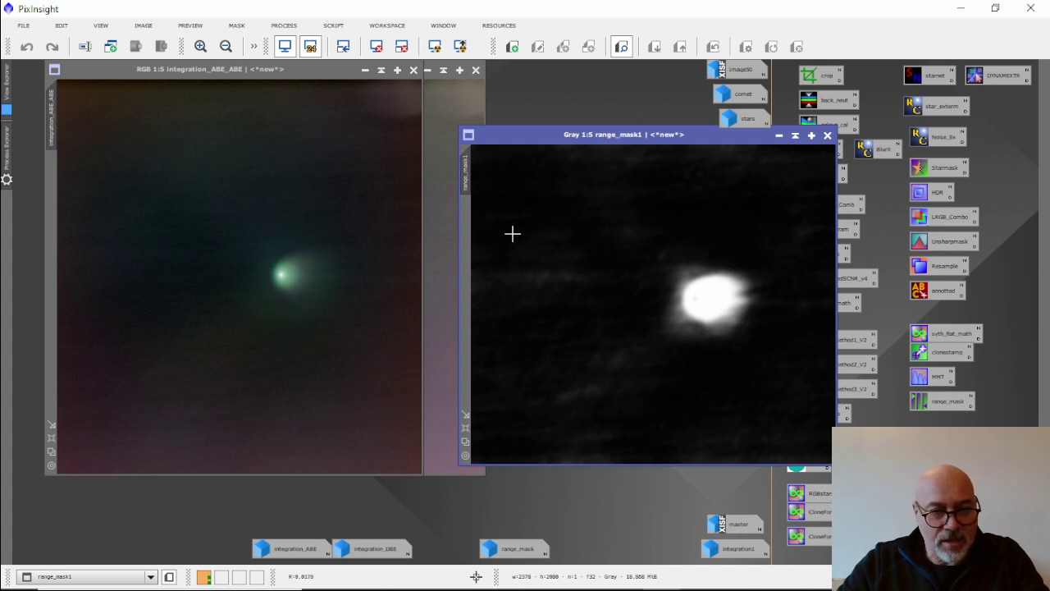
click(779, 136)
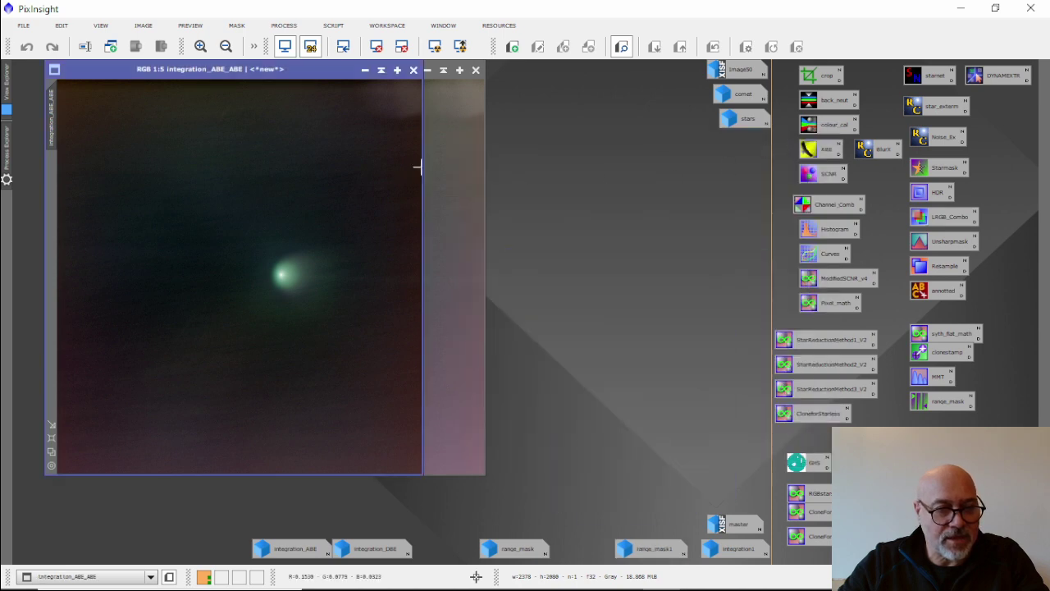
click(366, 70)
click(425, 71)
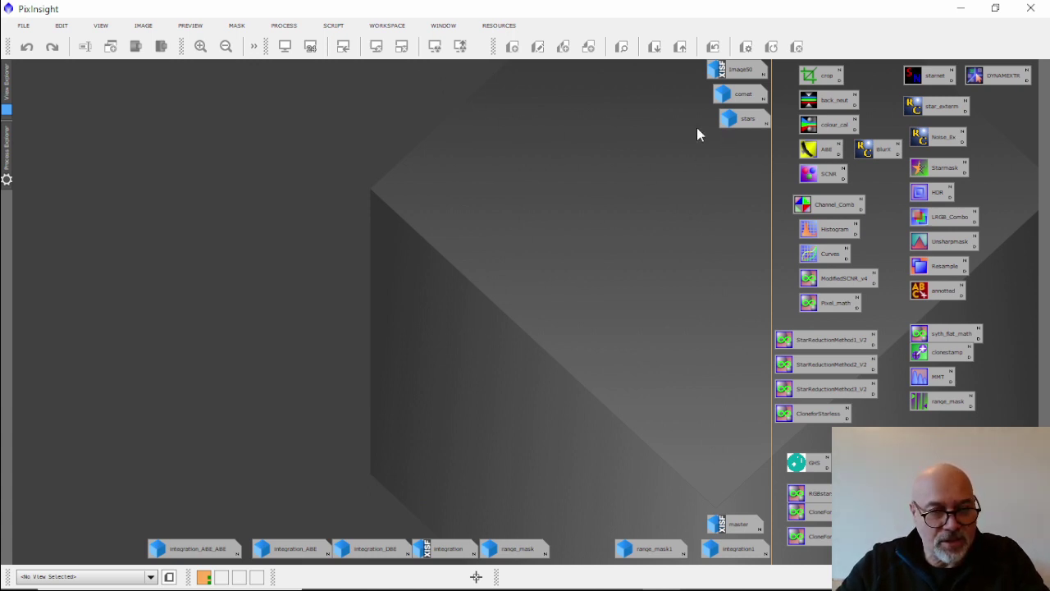
Step: View the separate stars and comet images, and minimise both
double_click(741, 121)
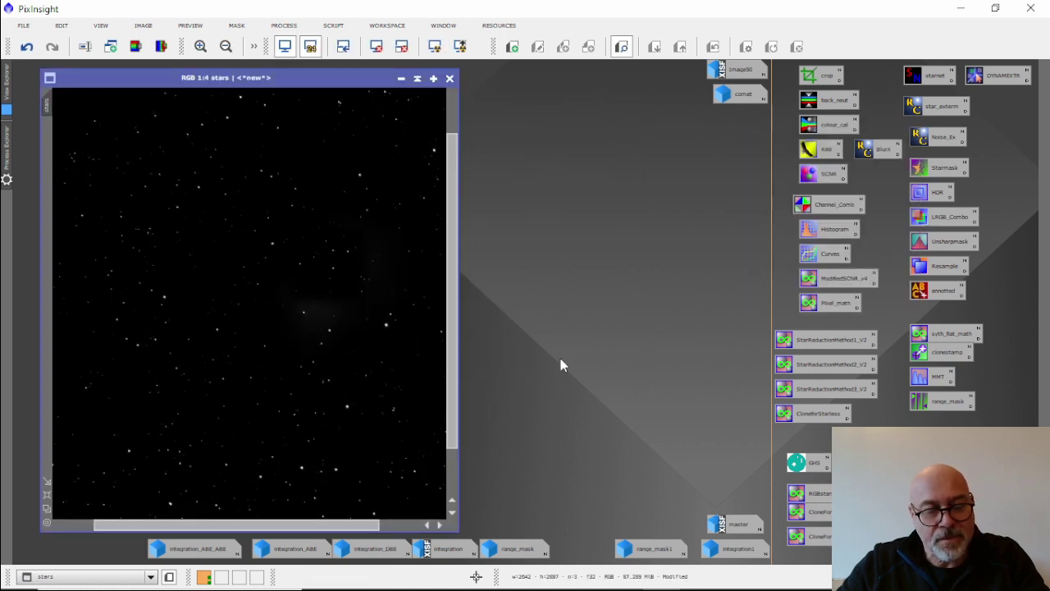
double_click(744, 94)
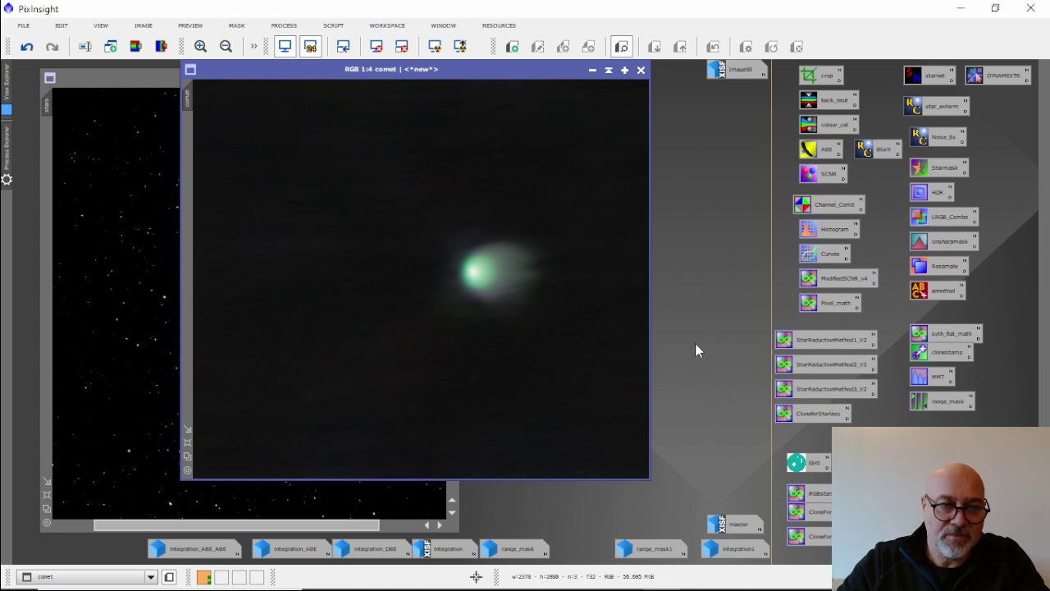
click(593, 71)
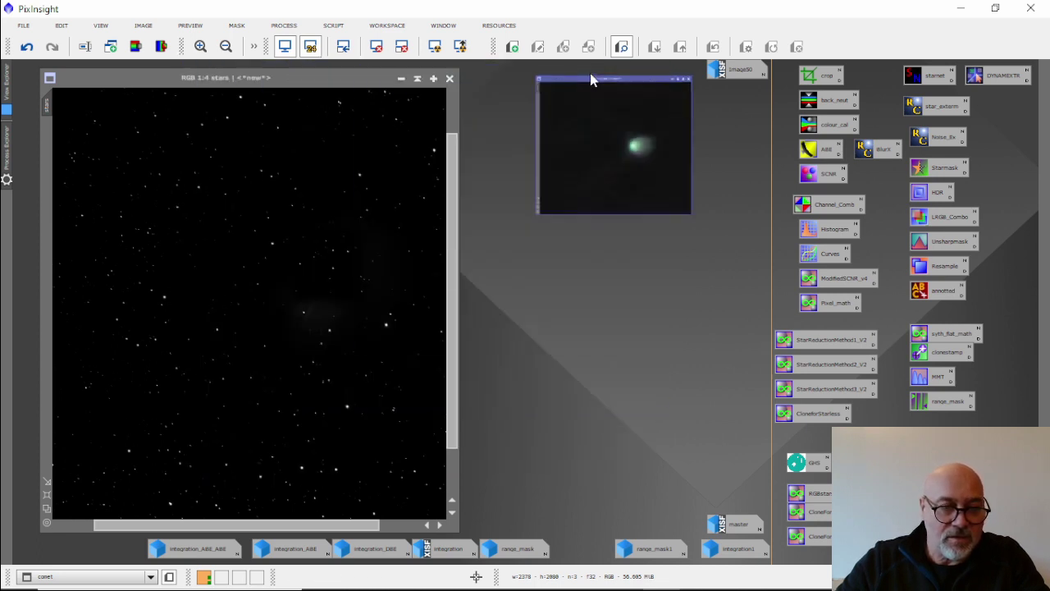
click(400, 79)
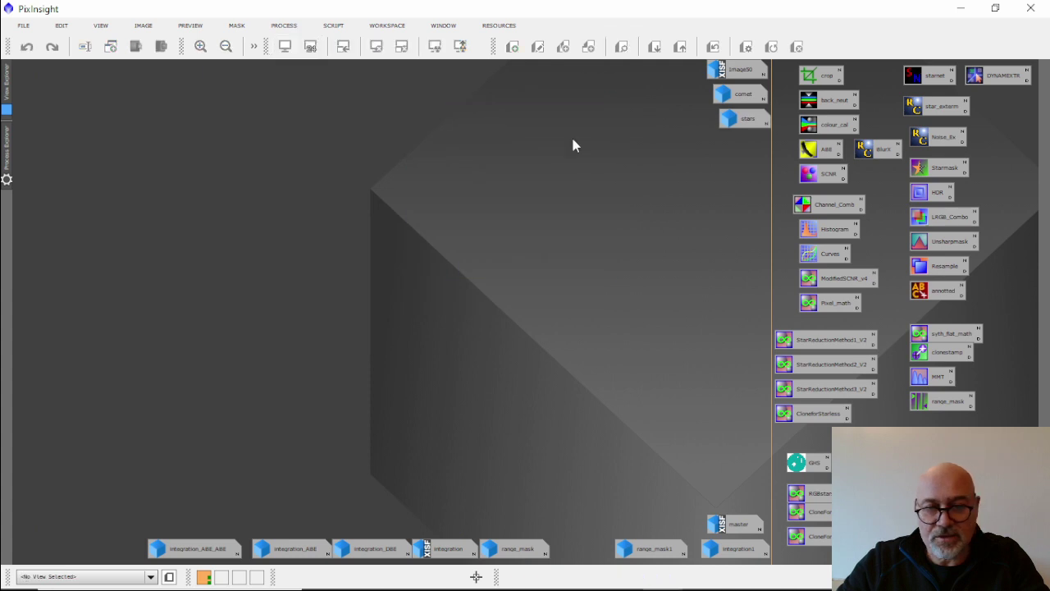
Step: Restore the combined Image50 image and examine the comet and stars at 1:3 zoom
double_click(733, 70)
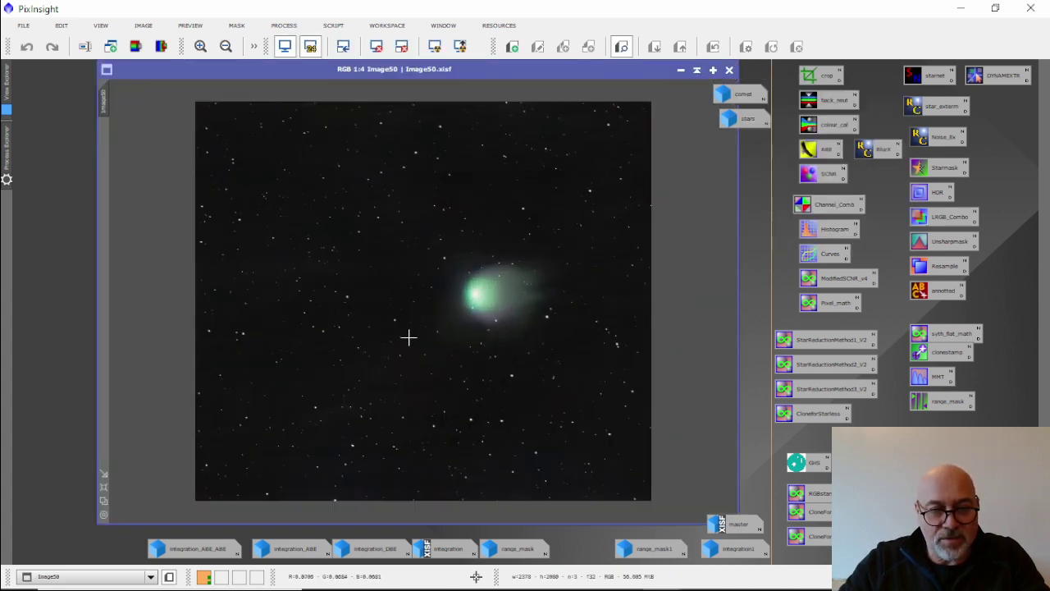
scroll(343, 334, down, 1)
scroll(343, 334, up, 2)
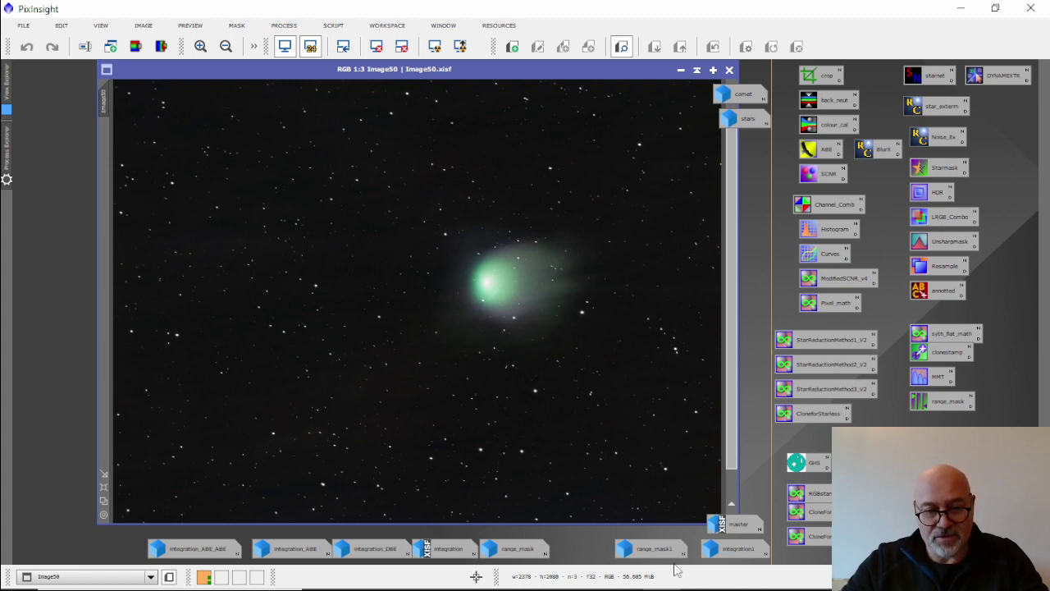
Step: Compare a reduced view of integration1 with Image50, minimise integration1, and reposition the Image50 window
double_click(736, 550)
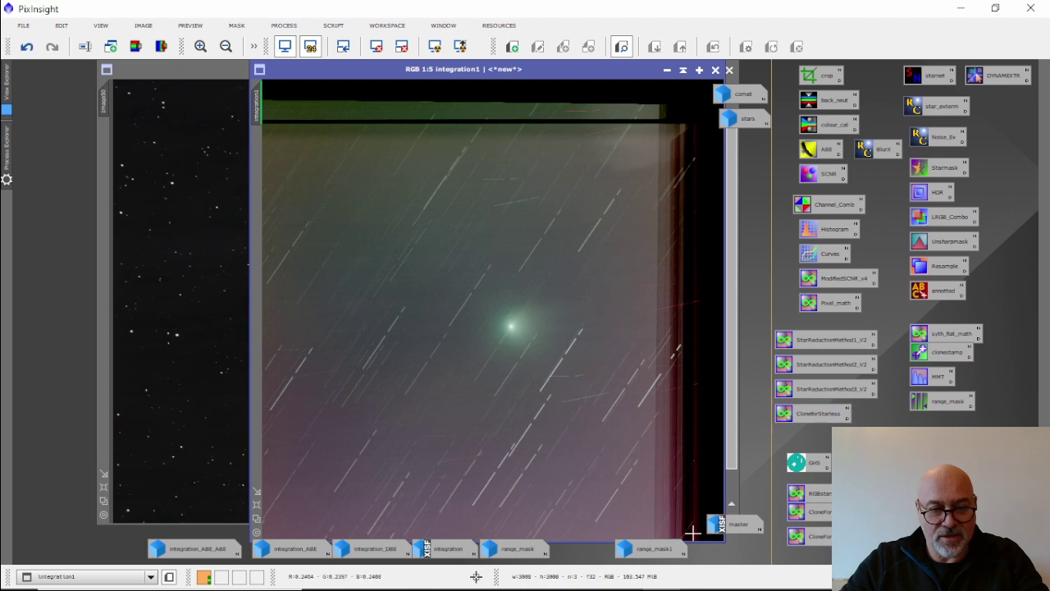
drag(553, 70, 347, 73)
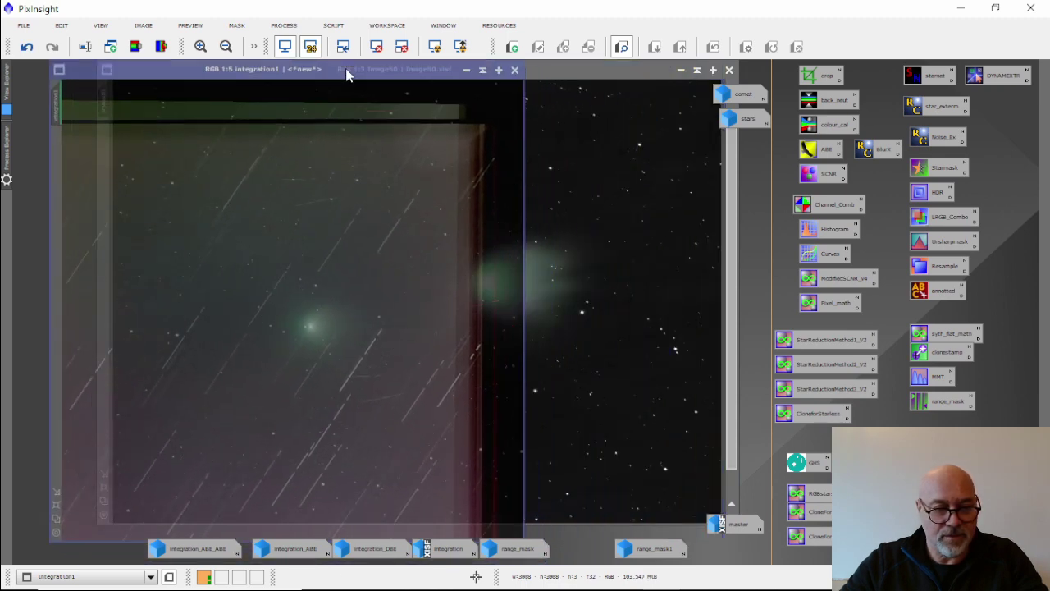
click(56, 521)
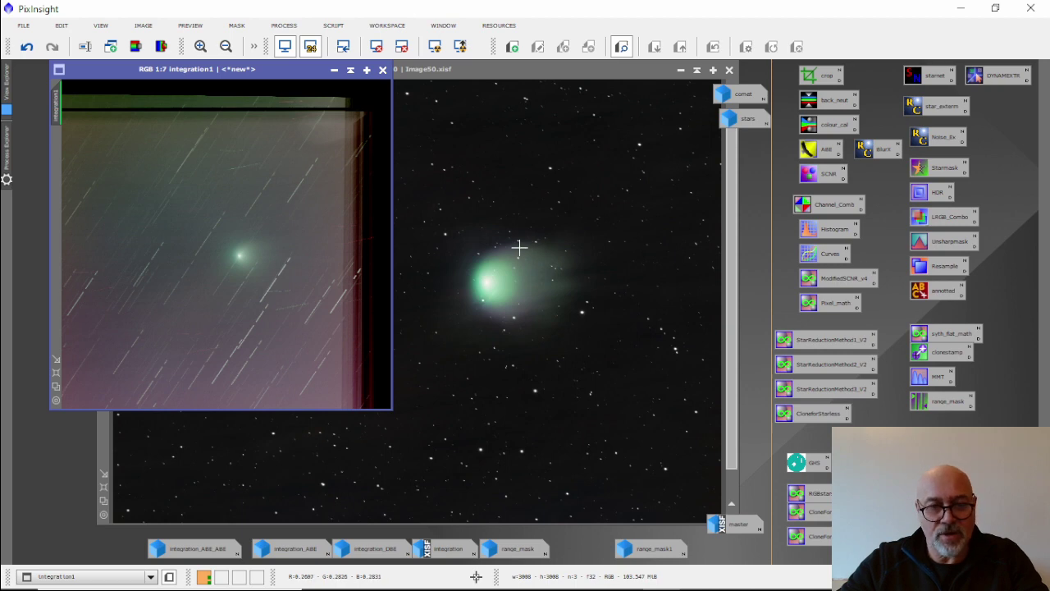
click(334, 70)
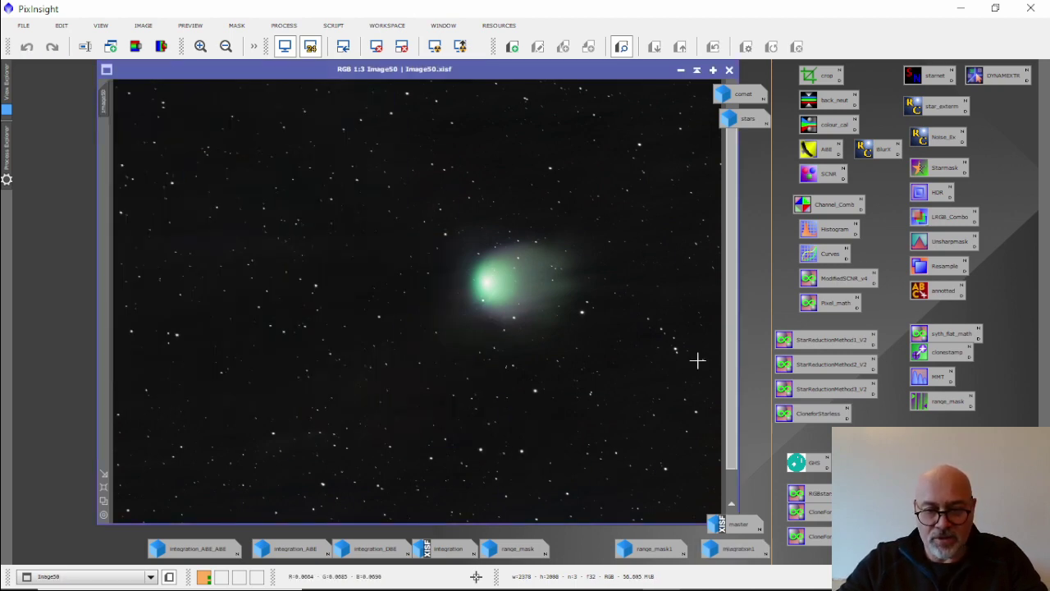
drag(529, 70, 461, 73)
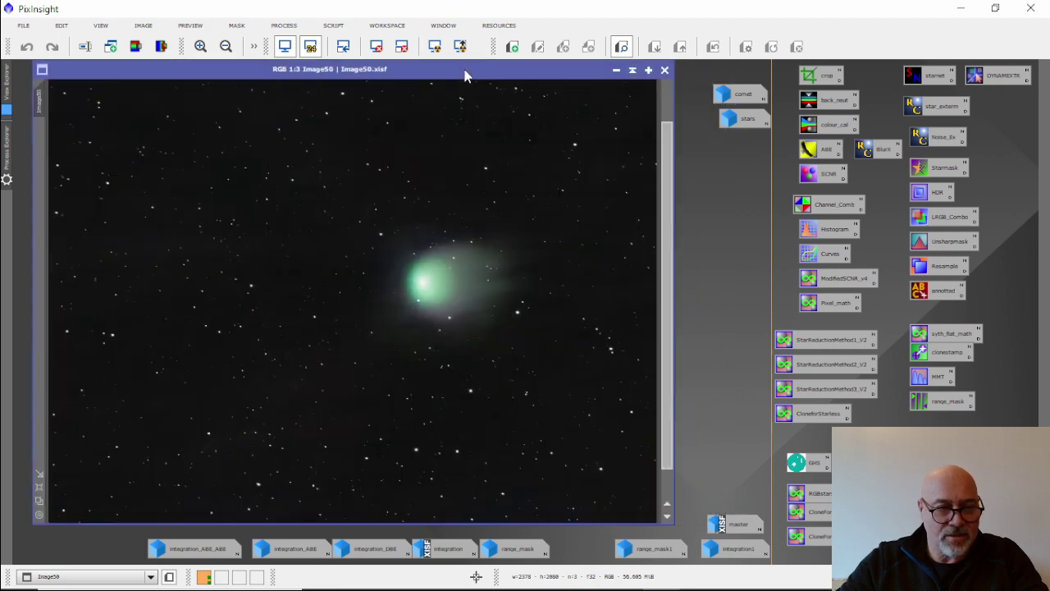